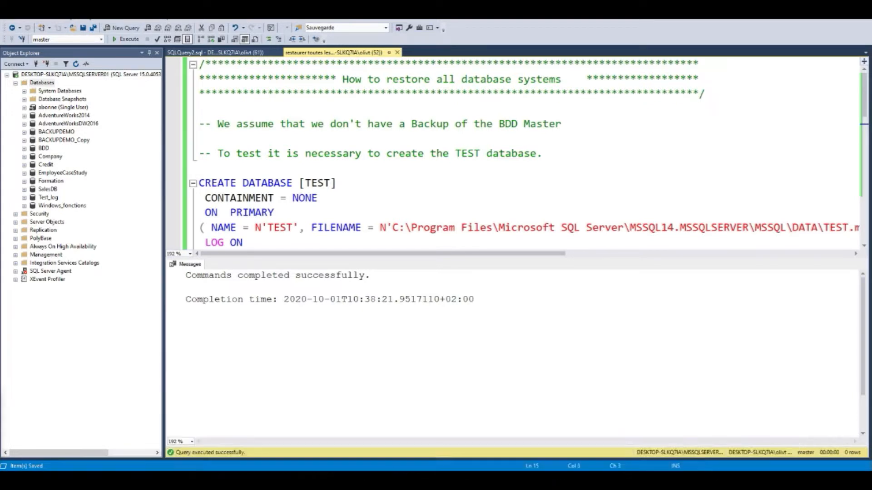
Step: Run the script's CREATE DATABASE [TEST] statement up to and including its GO line
left_click(224, 163)
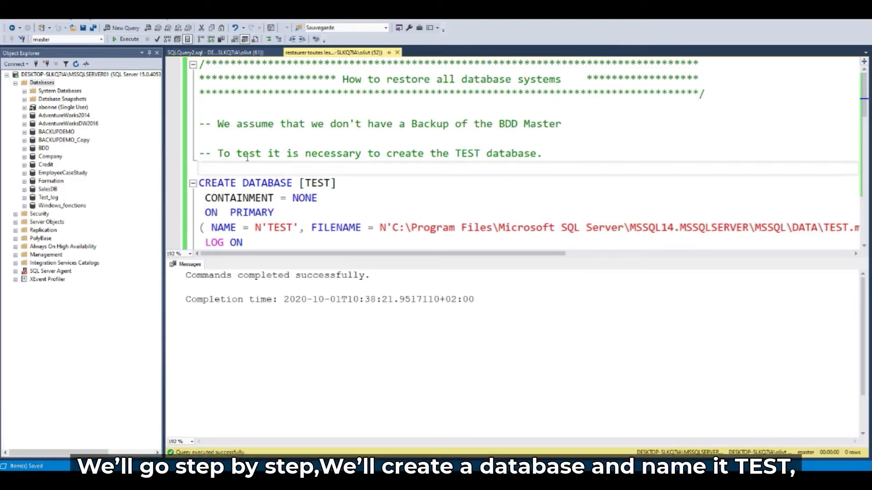
scroll(278, 160, "down", 1)
left_click_drag(218, 121, 249, 246)
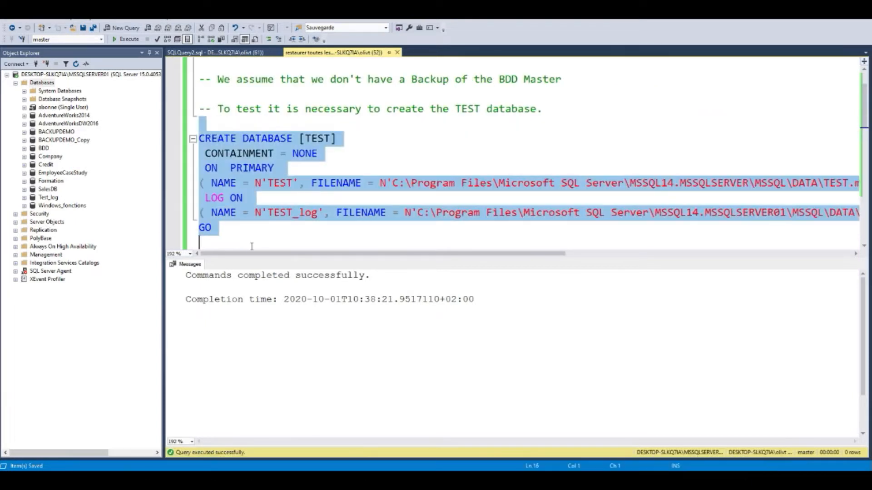
key("F5")
Step: Refresh the server's Databases list to check for the TEST database
left_click(34, 82)
key("F5")
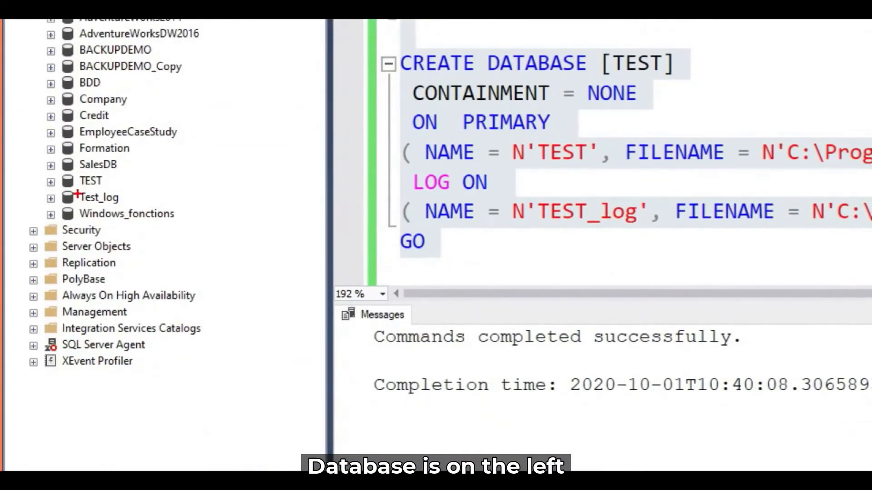
left_click_drag(80, 187, 109, 186)
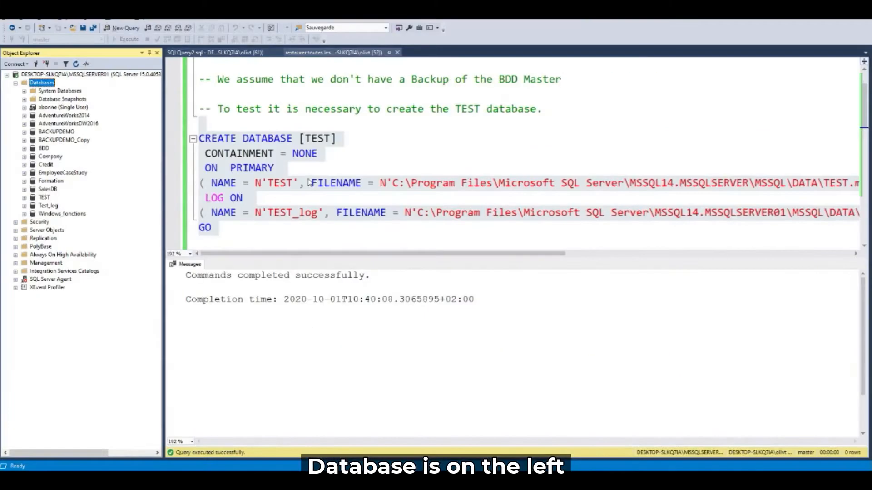
left_click(358, 152)
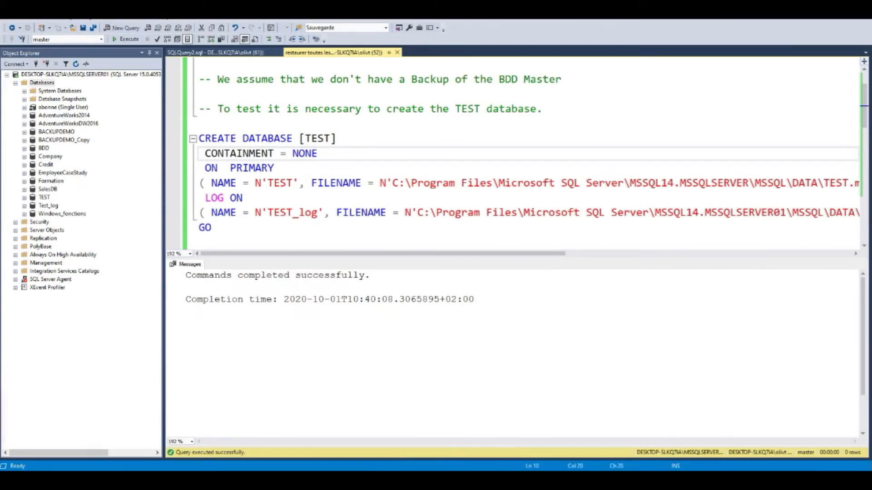
Step: Switch to the Windows Services window, enlarge it and stop the SQL Server (MSSQLSERVER01) service
key("alt+Tab")
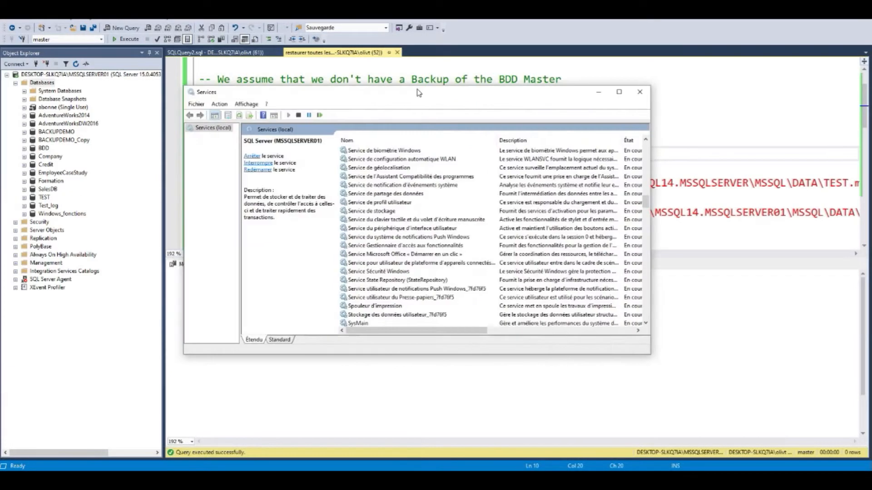
double_click(418, 91)
right_click(220, 313)
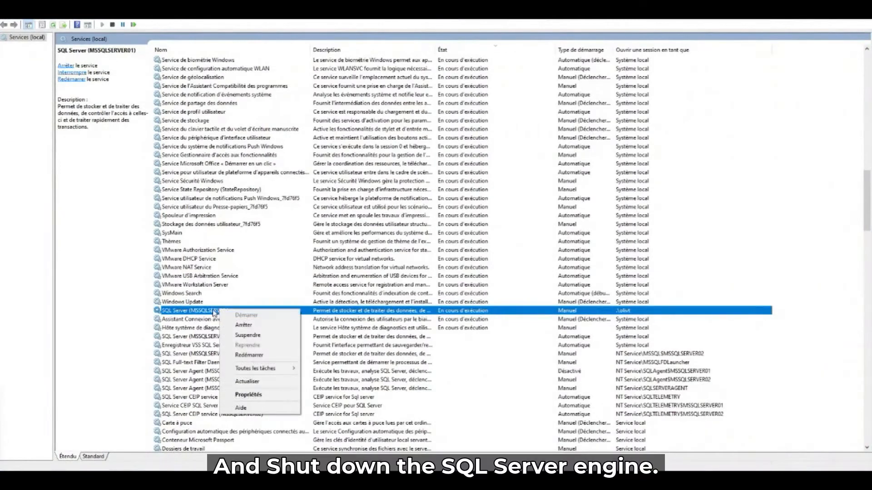
left_click(261, 325)
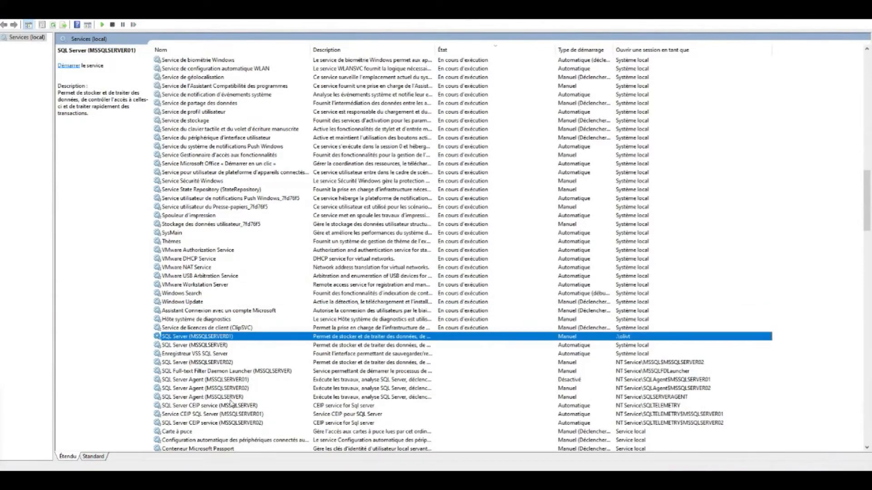
Step: Switch to the DATA folder in File Explorer and move all files from TEST.mdf to master.mdf into Archives, granting administrator rights
left_click(218, 481)
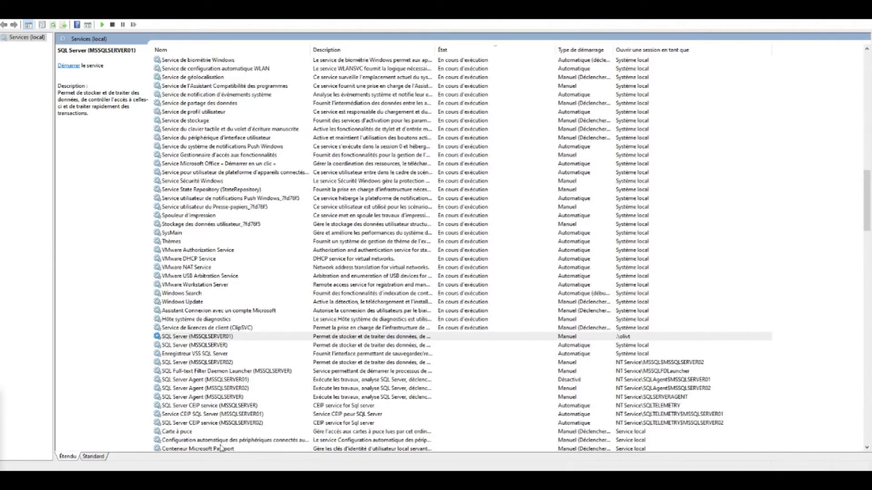
mouse_move(195, 477)
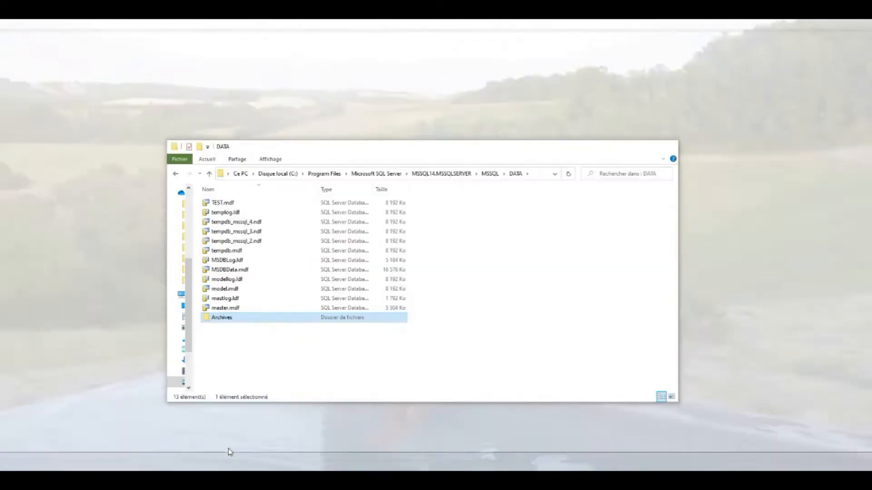
left_click(228, 449)
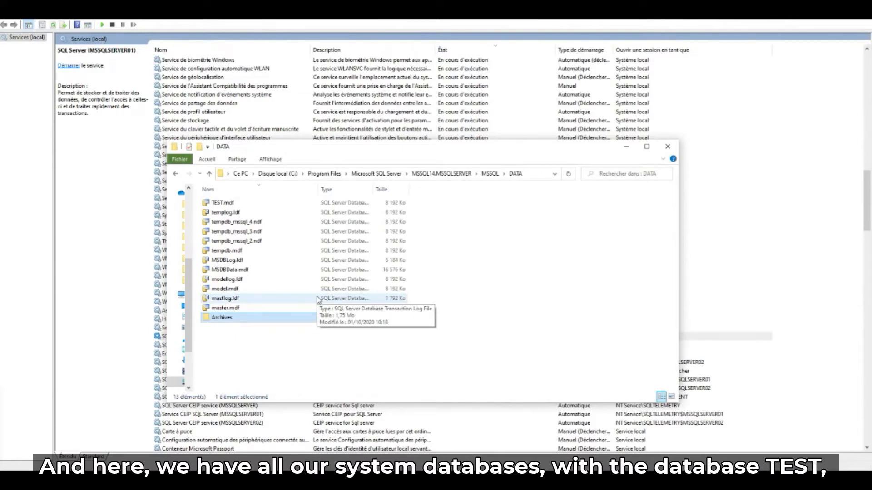
left_click(234, 204)
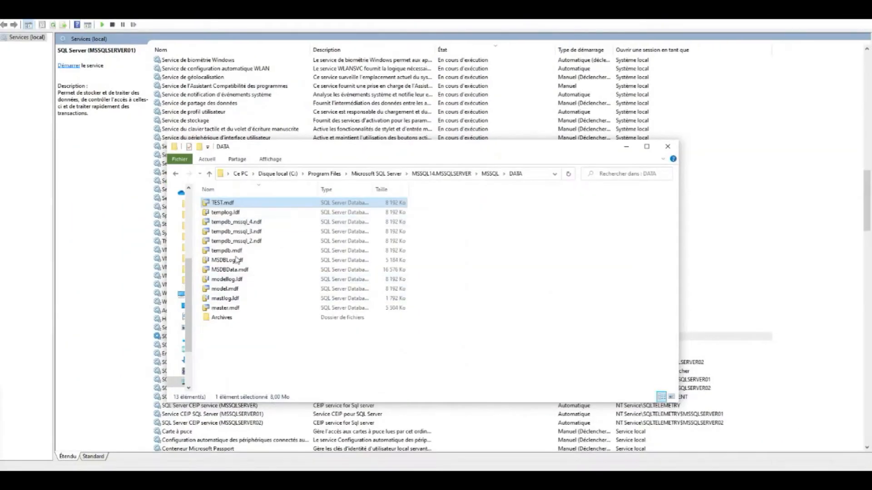
left_click(225, 308, "shift")
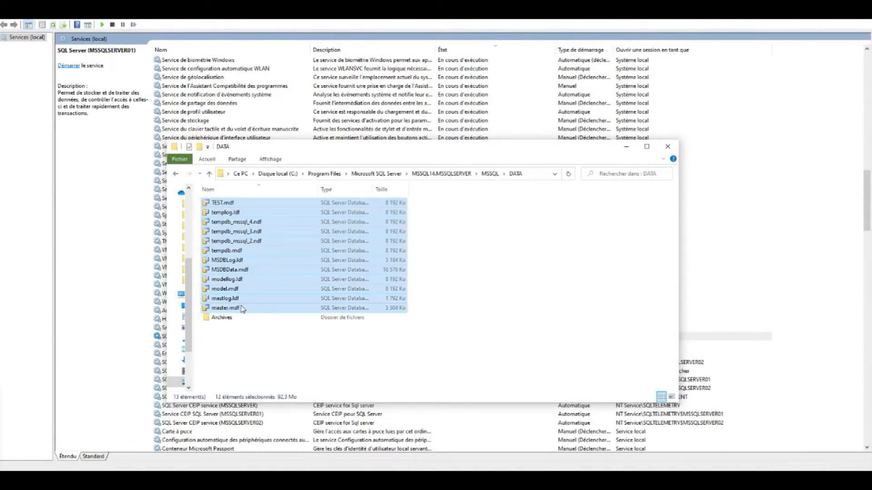
left_click_drag(242, 309, 230, 320)
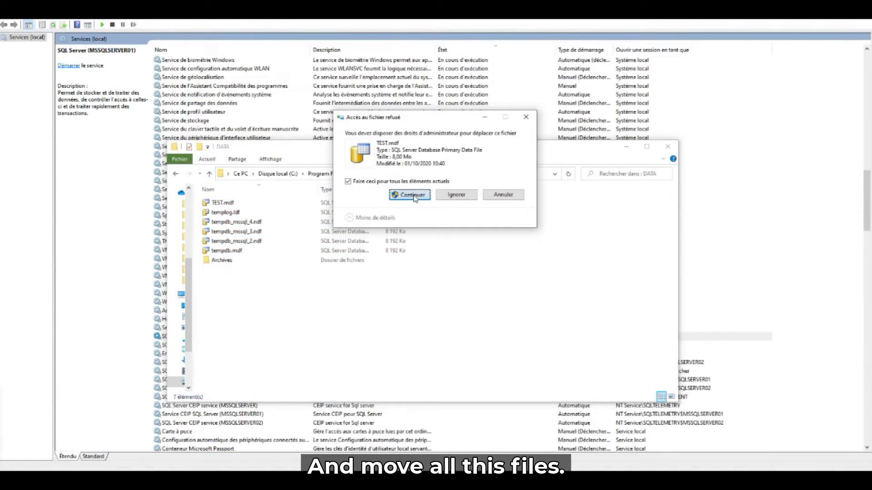
left_click(412, 195)
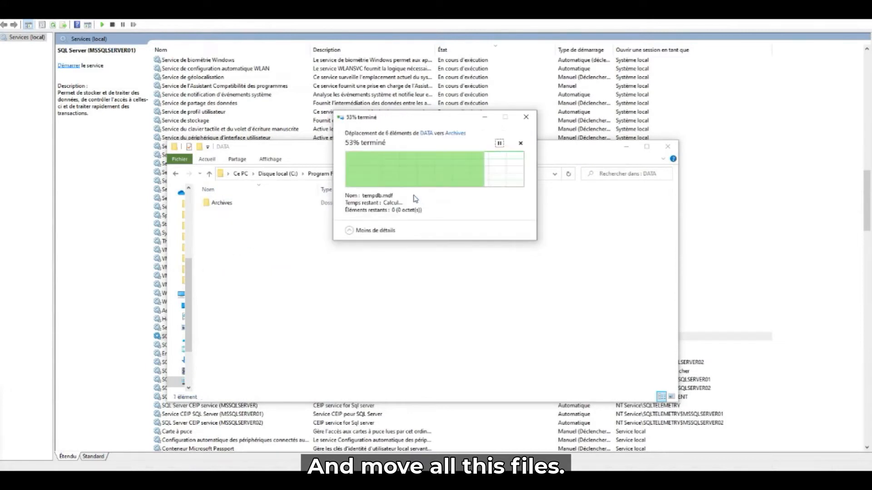
Step: Put TEST.mdf from the Archives folder back into the DATA folder, granting administrator rights
left_click(231, 209)
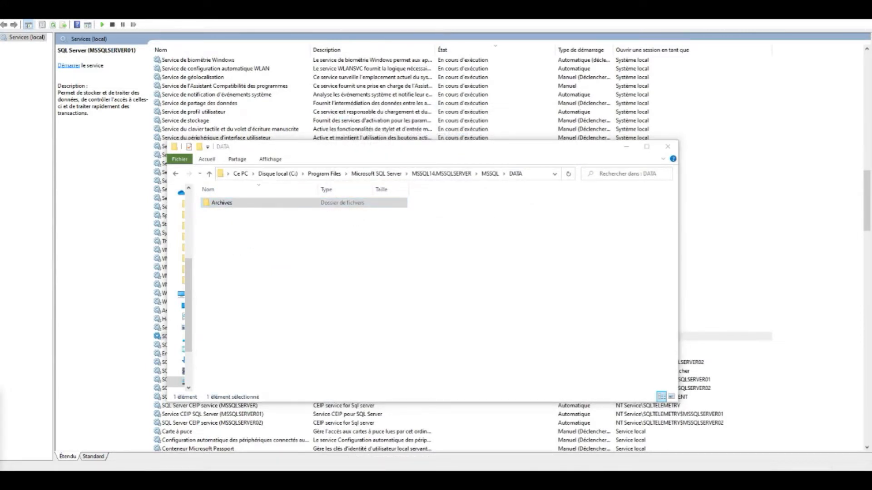
double_click(258, 204)
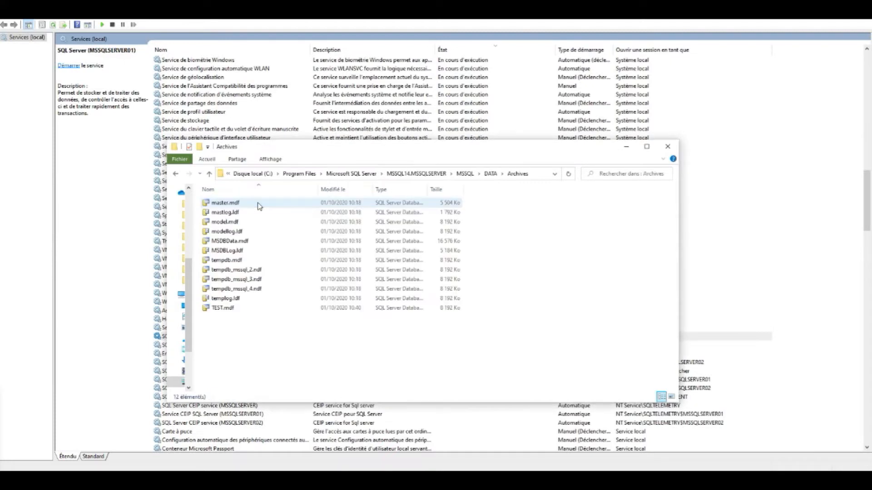
left_click(250, 309)
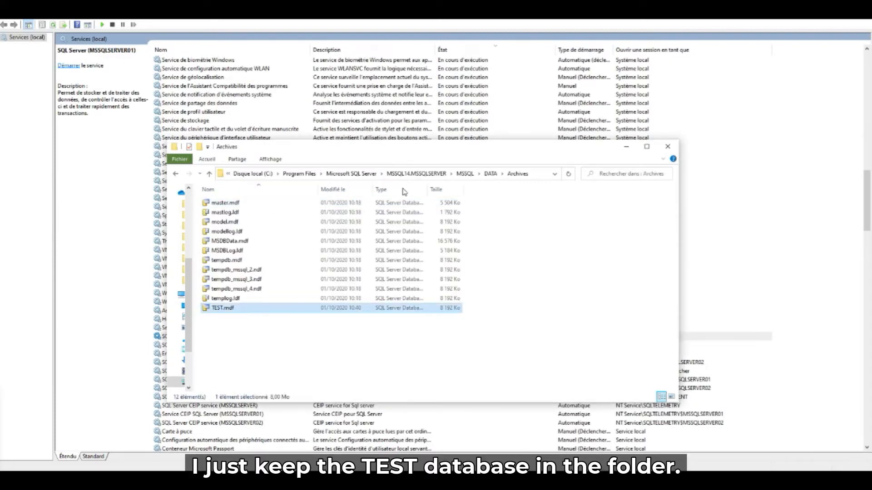
left_click(490, 174)
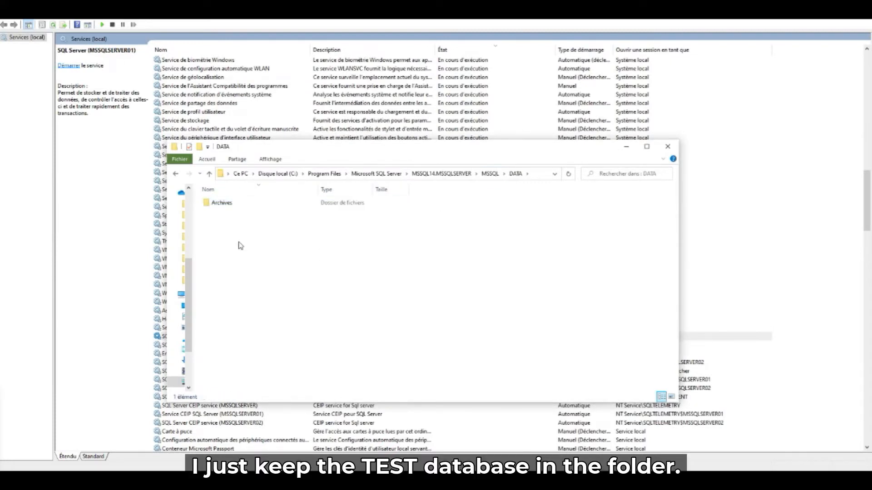
key("ctrl+v")
left_click(409, 178)
left_click(409, 178)
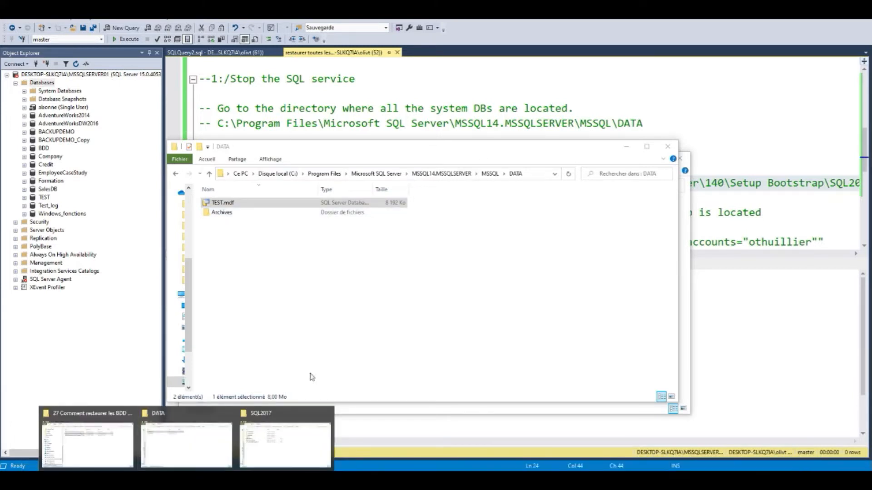
Step: Switch to the SQL2017 folder that contains setup.exe and select the folder's full path
left_click(286, 456)
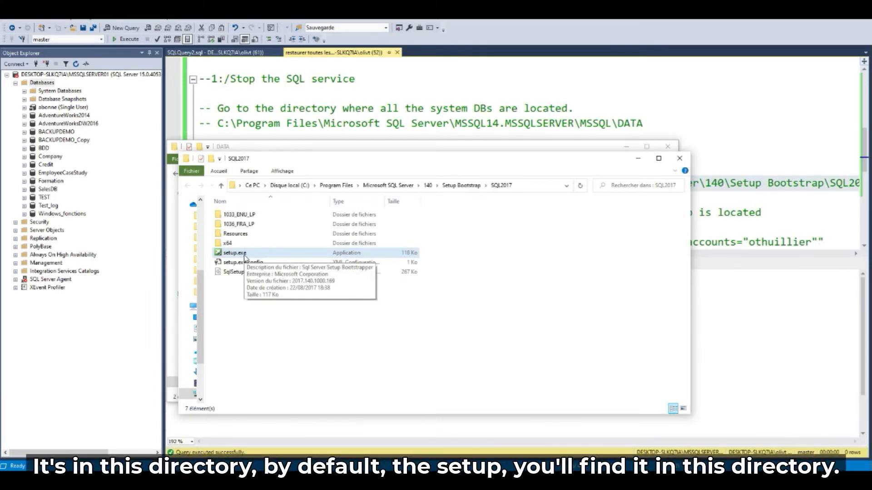
left_click(535, 183)
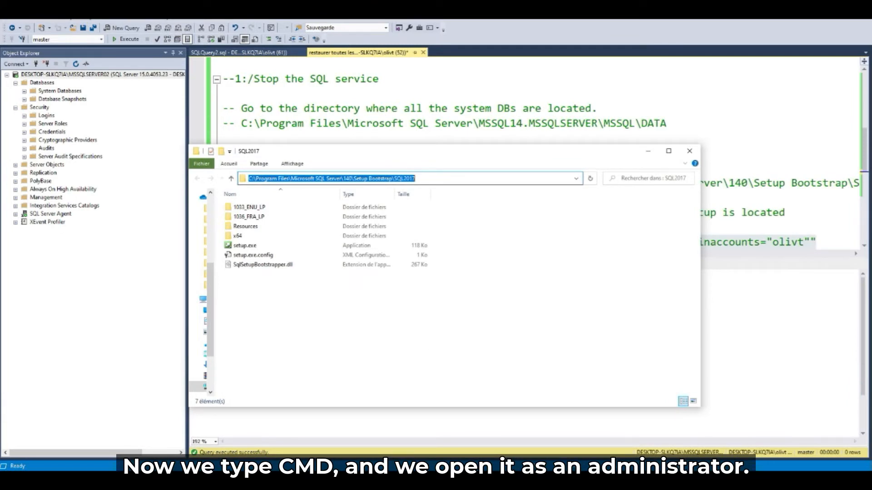
Step: Switch to the administrator Command Prompt and list the contents of the SQL2017 folder with dir to locate setup.exe
mouse_move(342, 480)
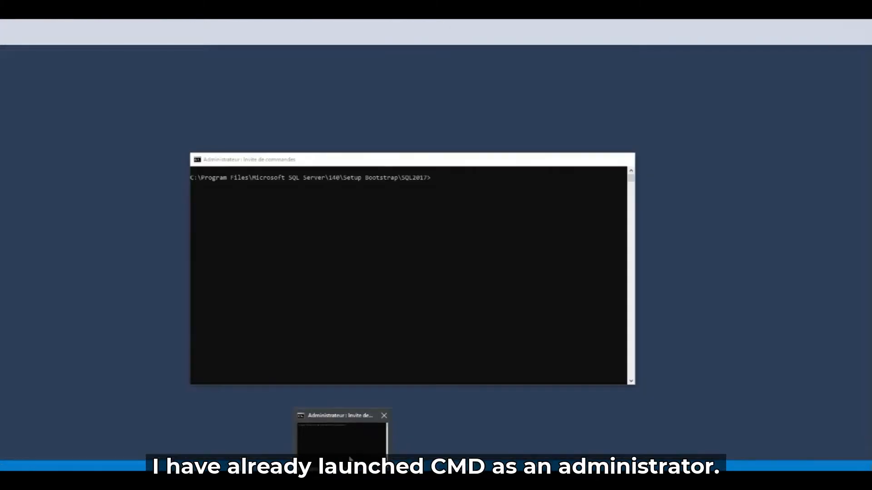
left_click(343, 434)
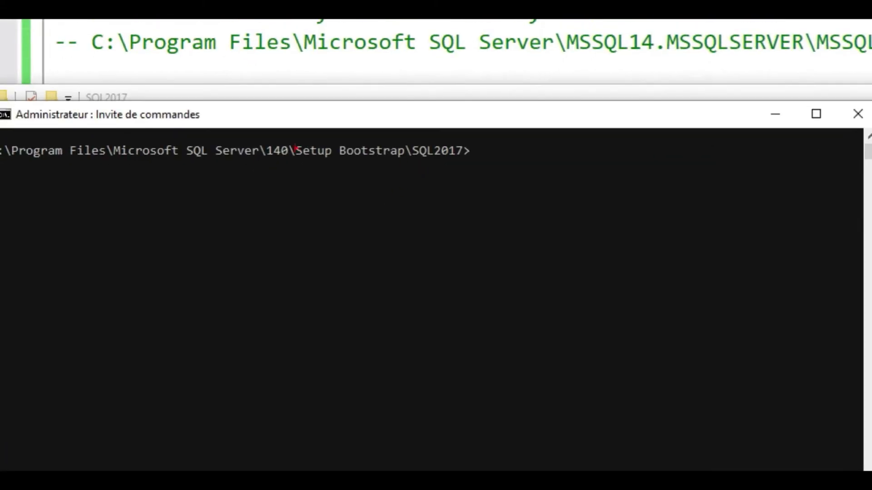
left_click_drag(295, 161, 428, 160)
key("Escape")
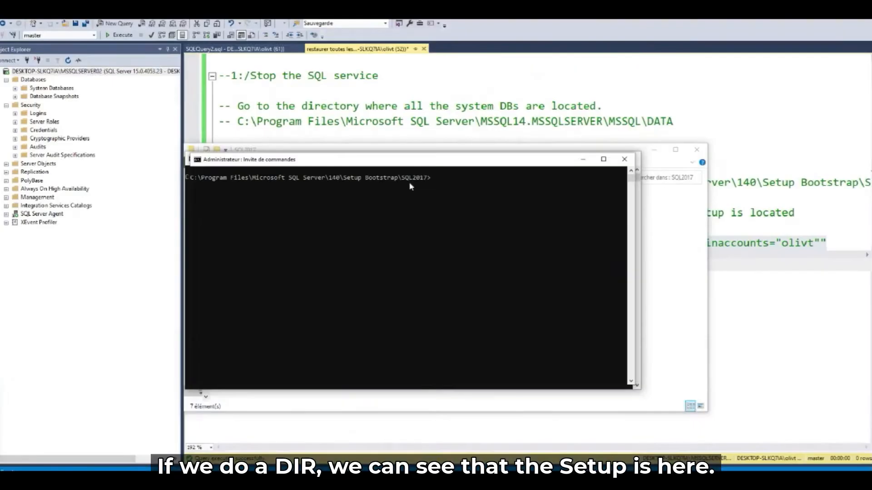
left_click(454, 179)
type("dire")
key("BackSpace")
key("Return")
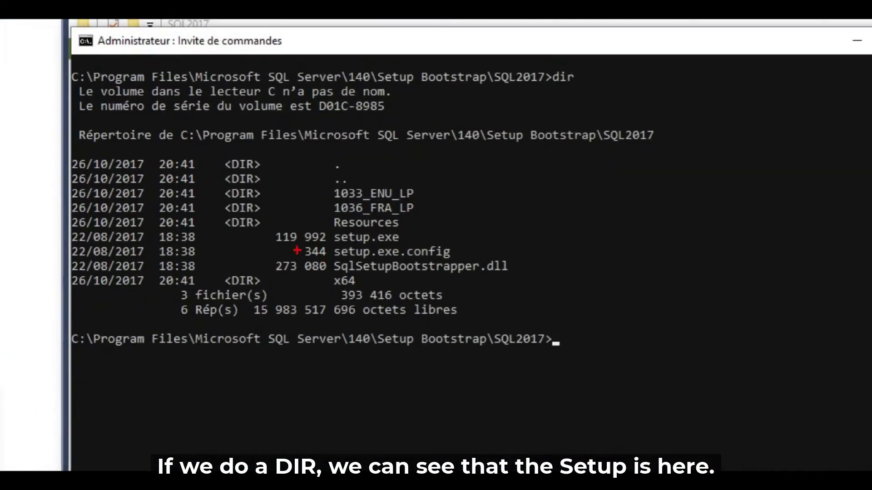
left_click_drag(319, 244, 406, 244)
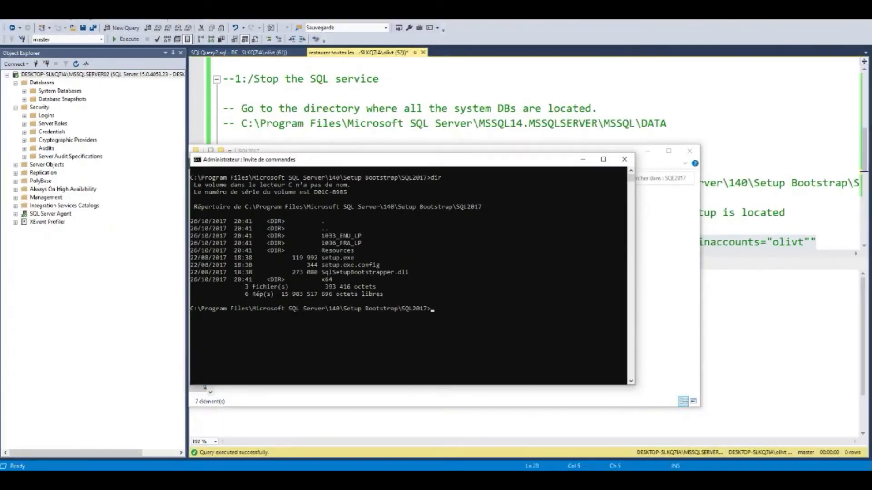
Step: Copy the script's setup /quiet /action=rebuilddatabase /instancename=mssqlserver command with its sysadmin account parameter, paste it into the administrator Command Prompt and make the prompt full screen
left_click(750, 212)
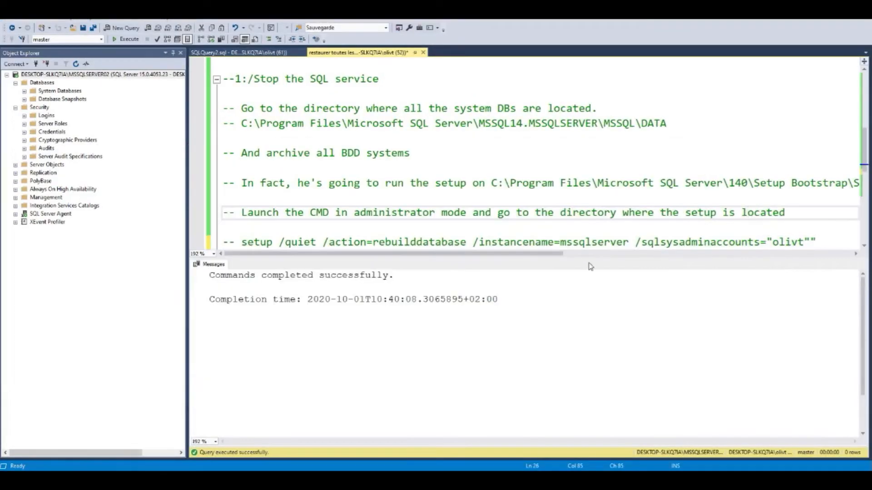
left_click(811, 242)
left_click_drag(812, 242, 242, 246)
key("ctrl+c")
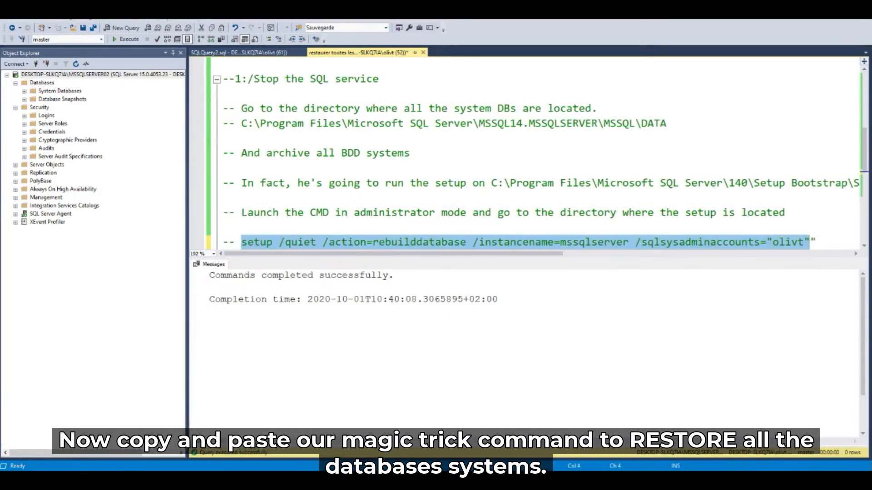
mouse_move(342, 480)
left_click(343, 442)
right_click(436, 325)
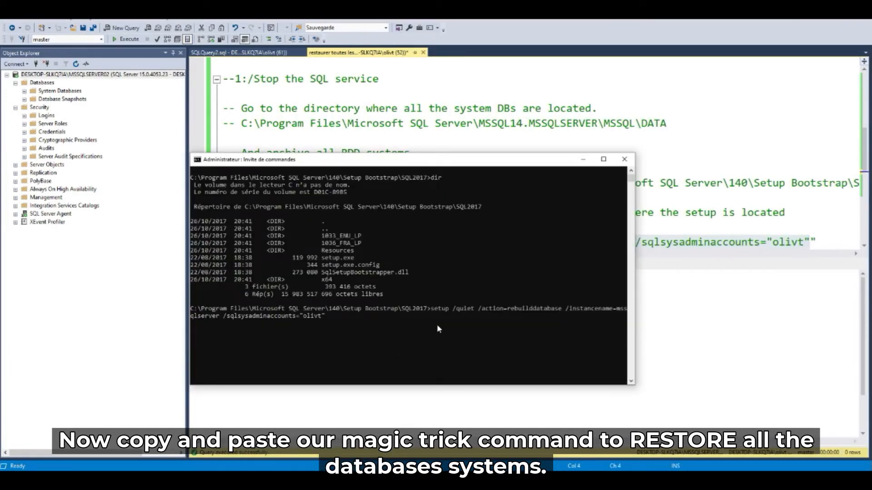
key("alt+Return")
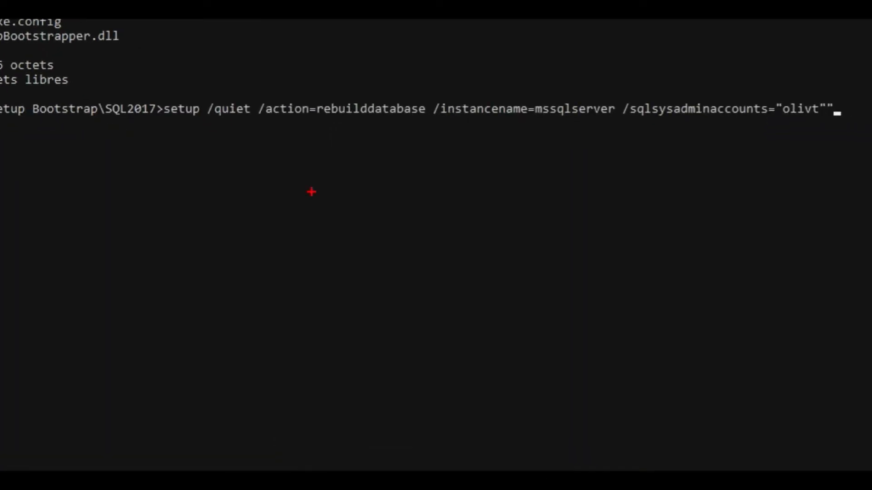
left_click_drag(158, 116, 197, 116)
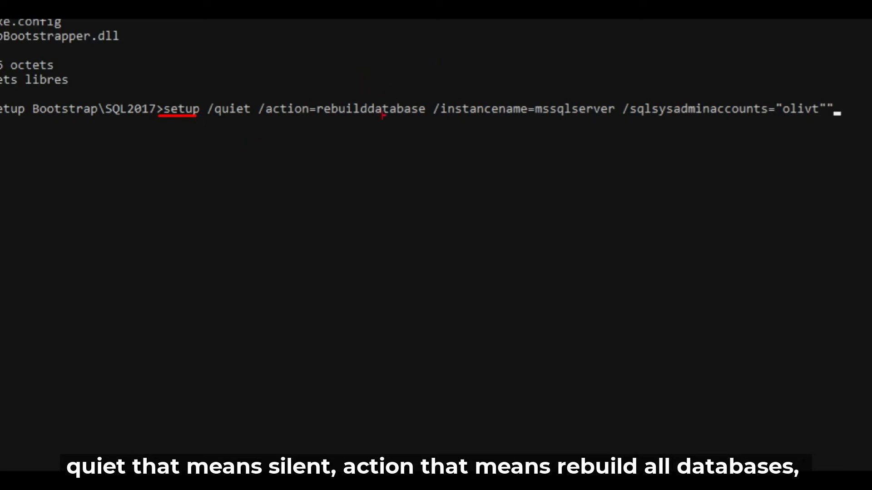
left_click_drag(274, 121, 388, 126)
left_click_drag(467, 124, 488, 124)
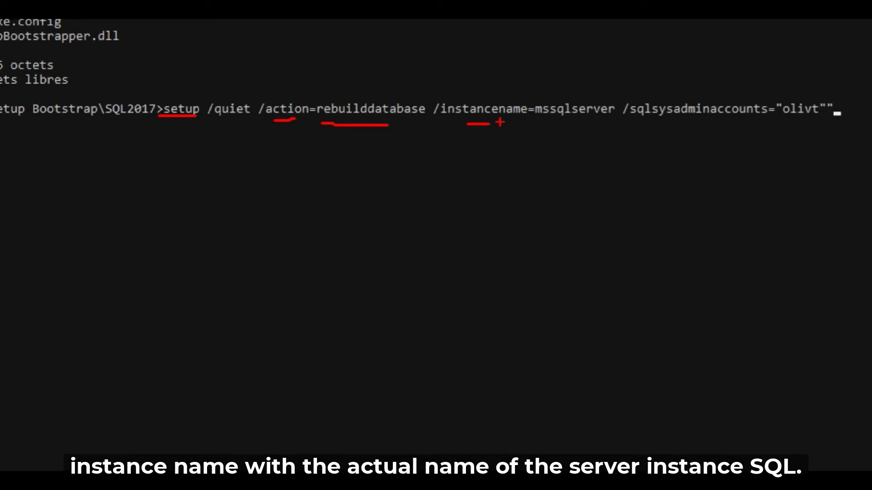
left_click_drag(629, 120, 661, 120)
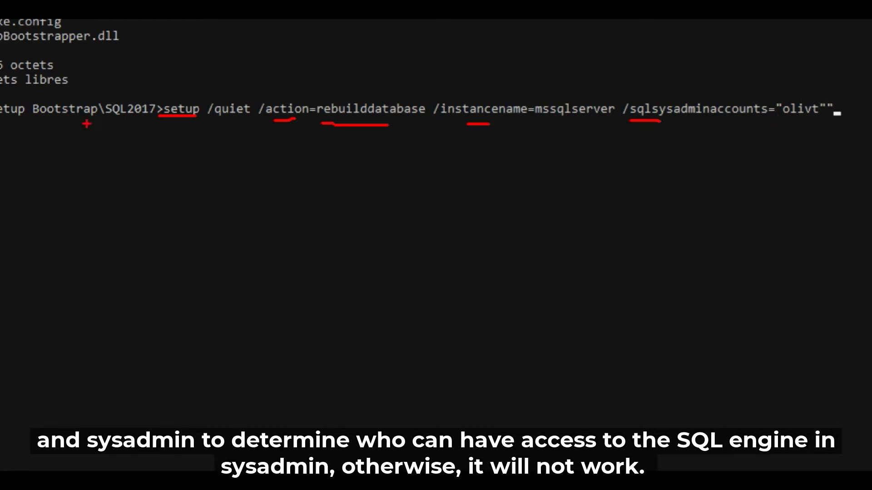
Step: Run the pasted setup command to rebuild the system databases and bring up the DATA folder in File Explorer
key("Escape")
left_click(138, 179)
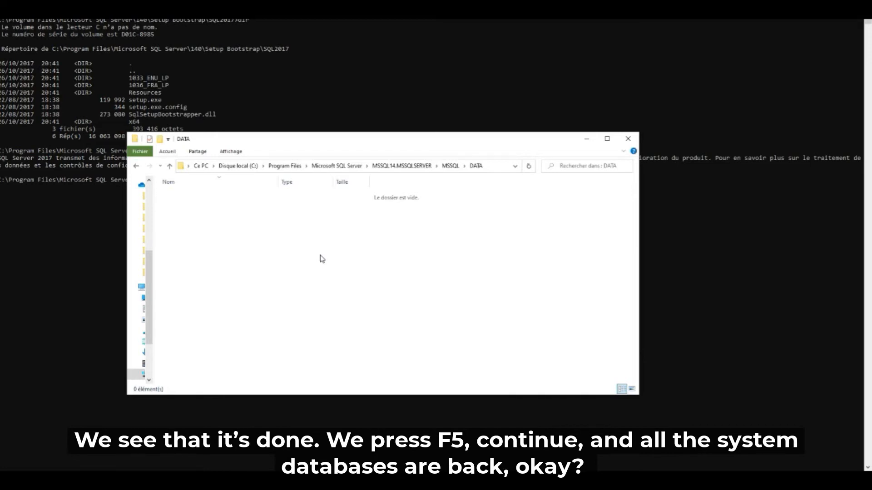
Step: Refresh the DATA folder and accept permanent access to it to list the rebuilt system database files
key("F5")
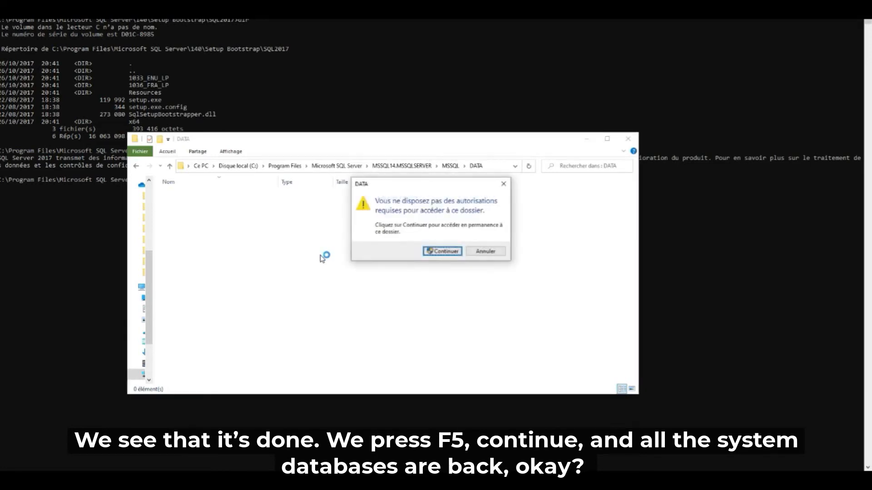
left_click(431, 254)
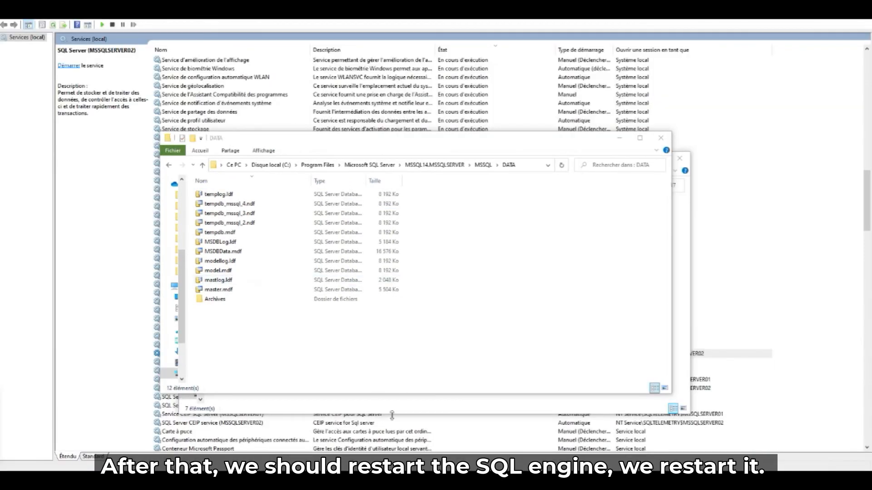
Step: Switch to the Services console and start the SQL Server Agent (MSSQLSERVER02) service along with its database engine
left_click(393, 431)
left_click(227, 380)
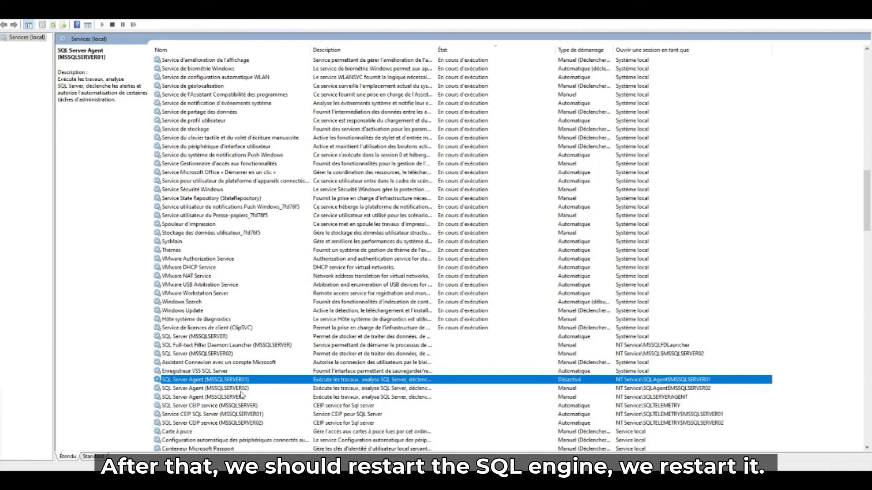
right_click(243, 389)
left_click(272, 290)
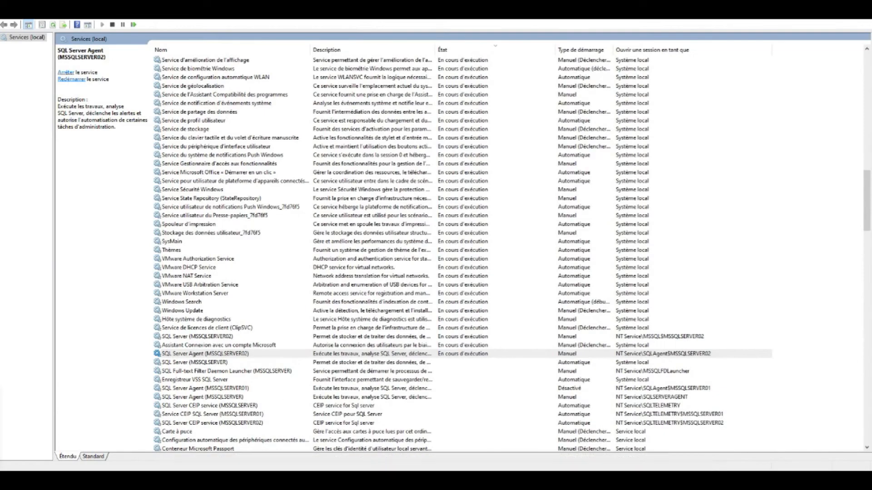
Step: Switch to SQL Server Management Studio, connect to the MSSQLSERVER02 Database Engine, widen Object Explorer and expand the server's node
left_click(254, 460)
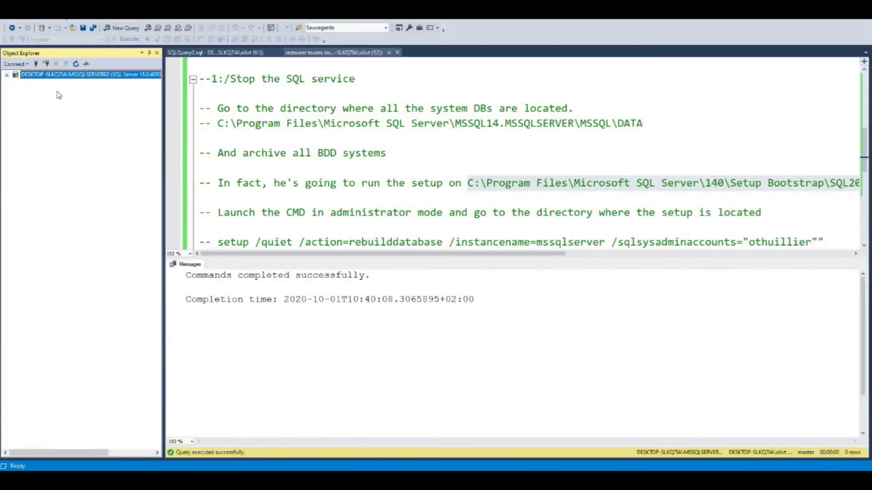
left_click(18, 65)
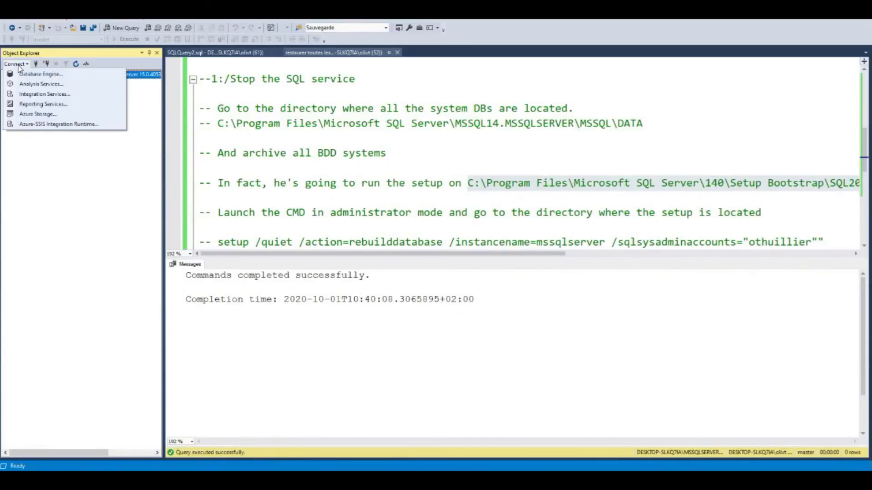
left_click(44, 75)
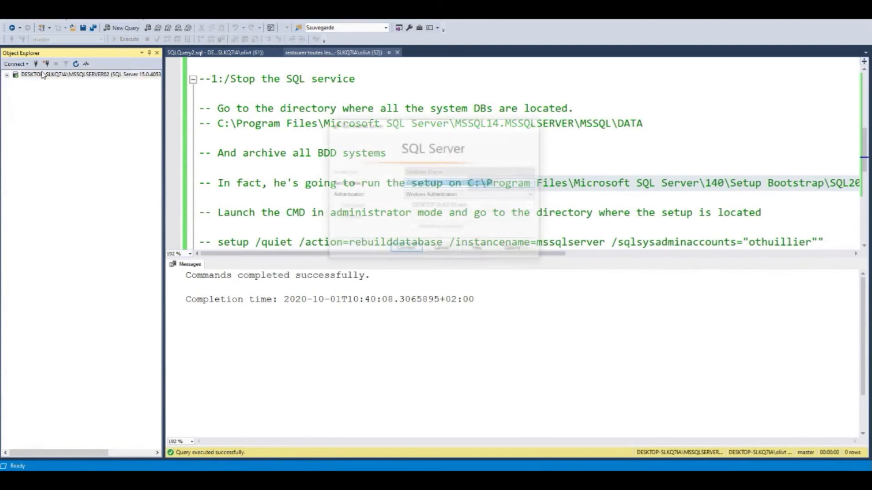
left_click(411, 245)
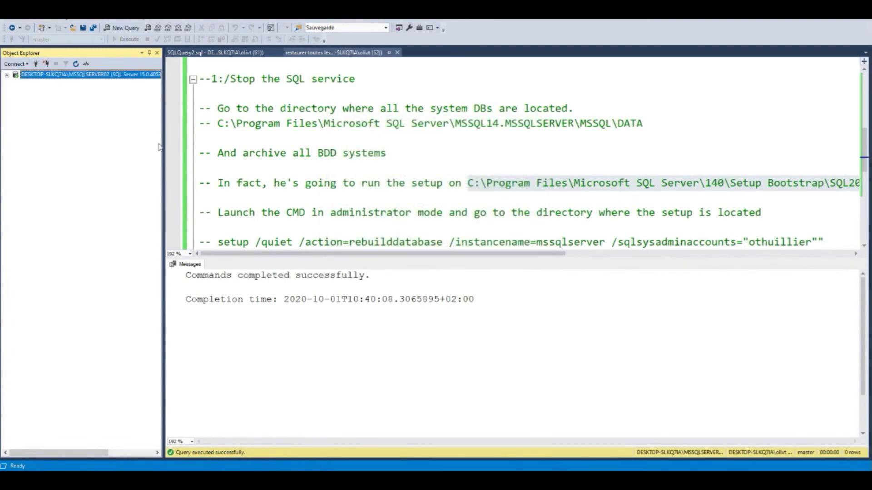
left_click_drag(163, 134, 187, 134)
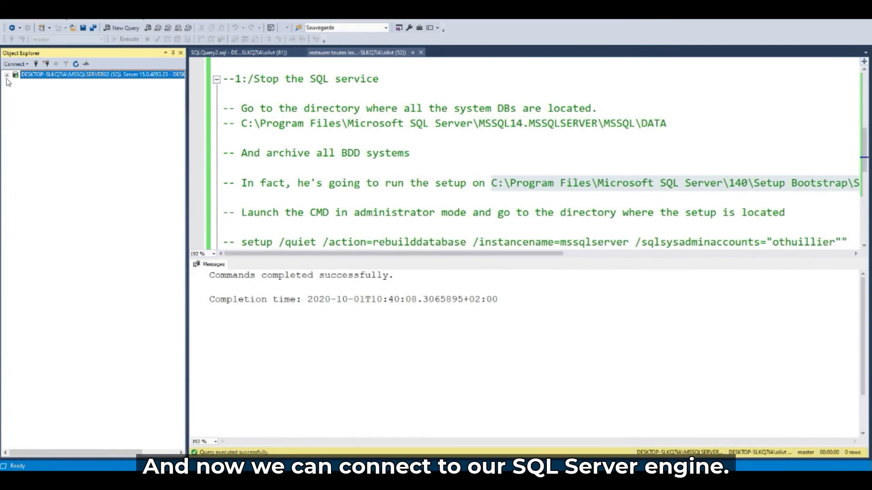
left_click(7, 75)
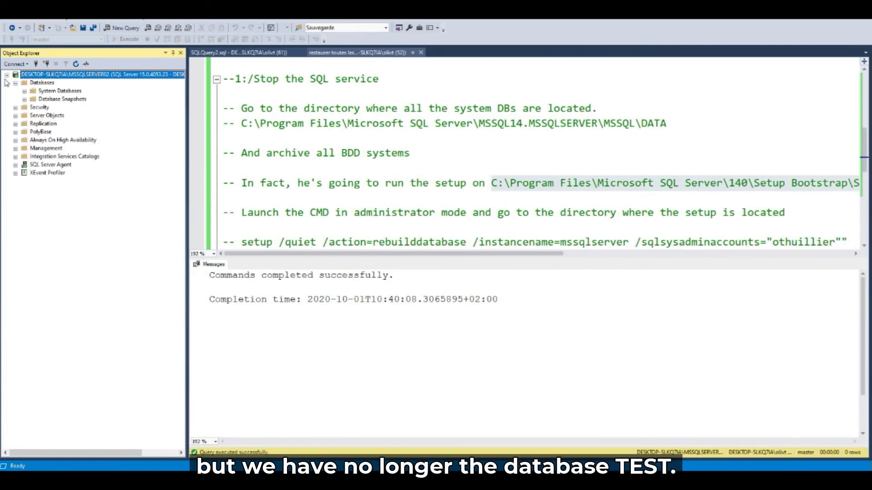